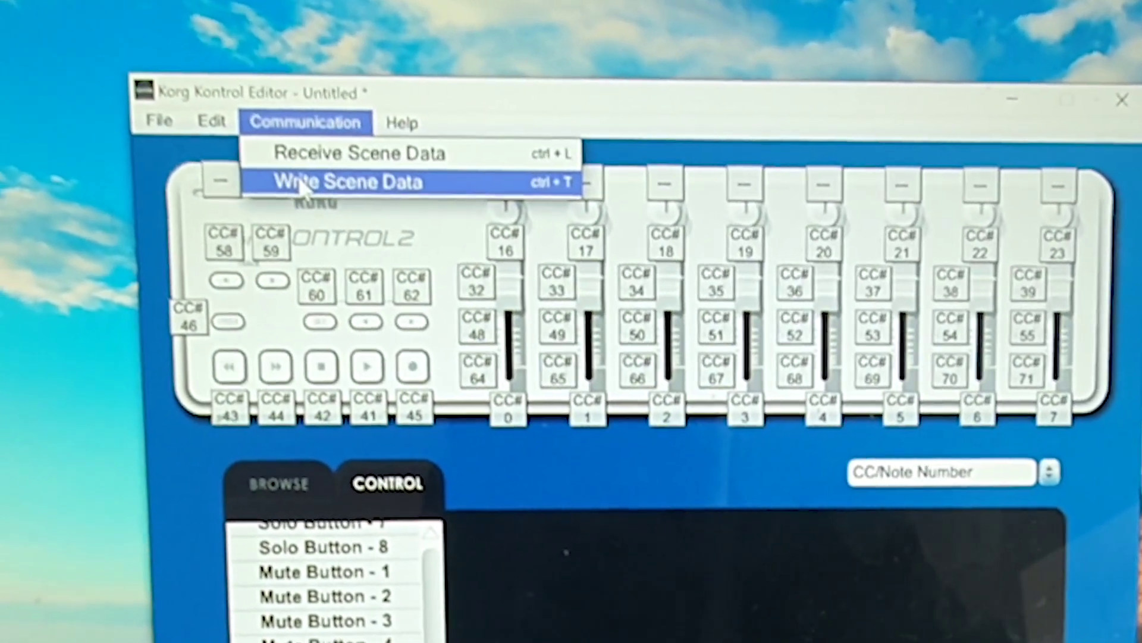
Write the current scene data to the nanoKONTROL2 and accept the overwrite warning.
click(318, 202)
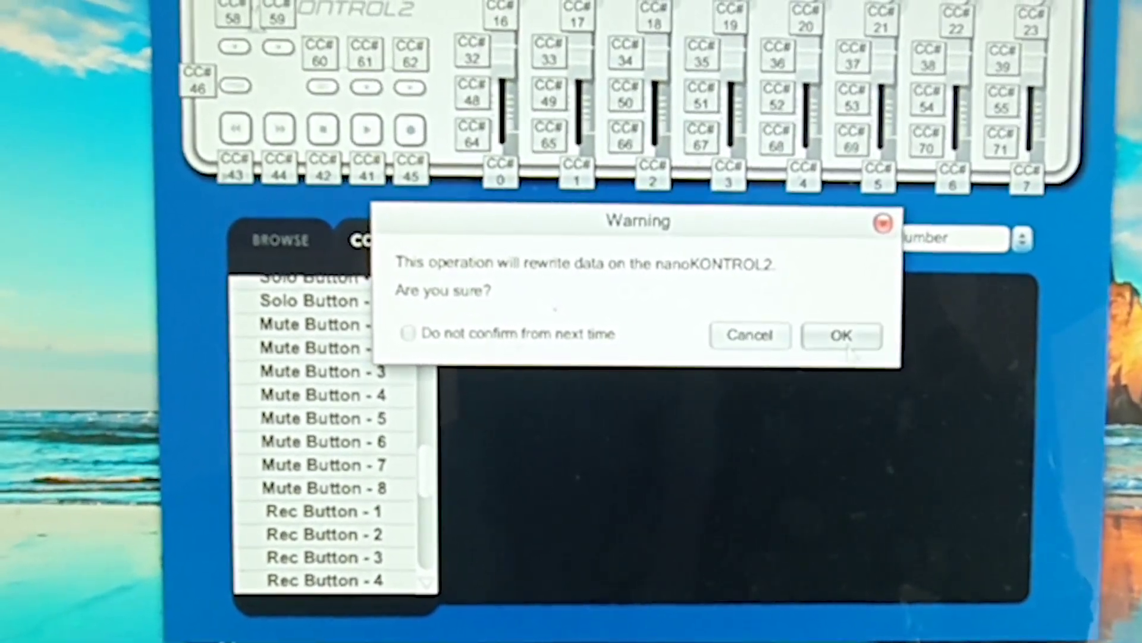
click(844, 336)
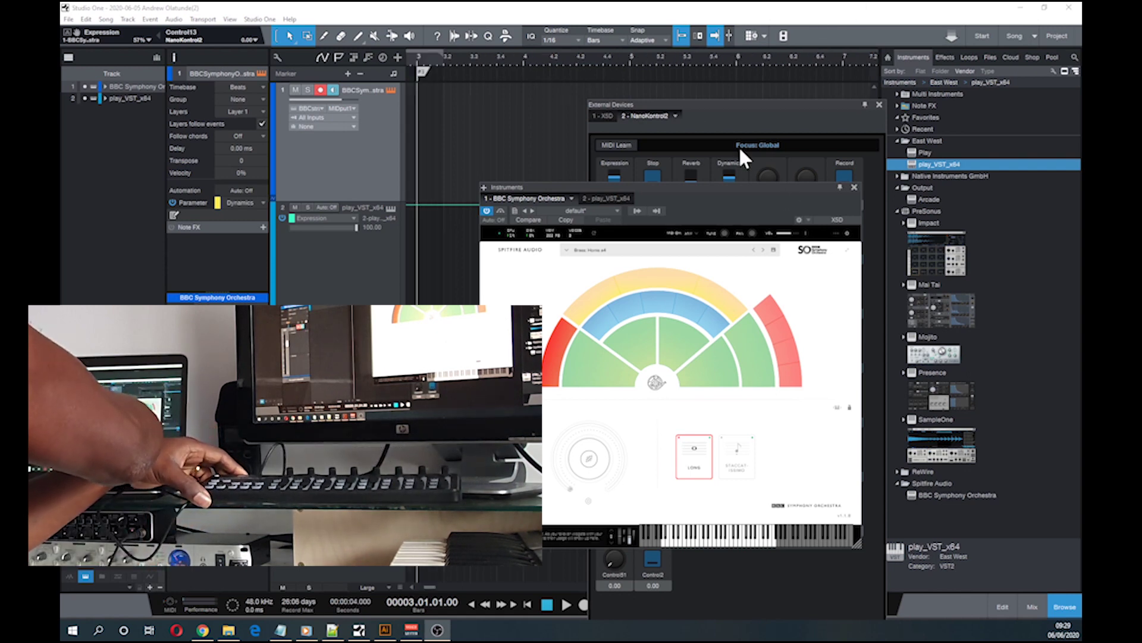
Move the playhead to bar 5 in the ruler.
click(676, 59)
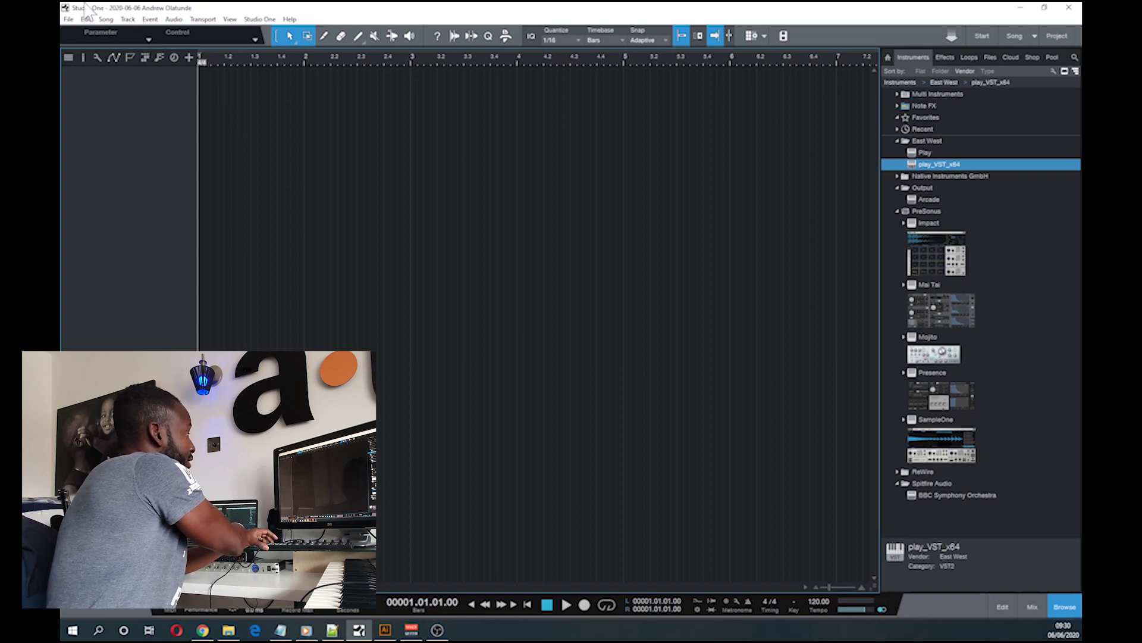
Show the External Devices page of Studio One's Options, listing the Korg XSD and nanoKONTROL2.
click(259, 19)
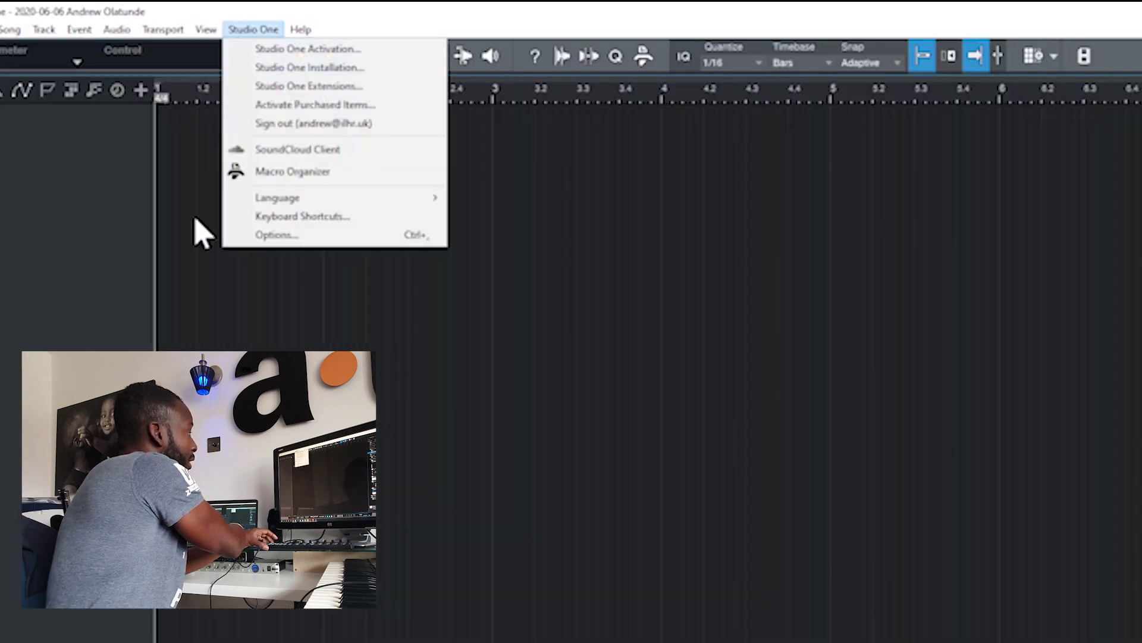
click(271, 237)
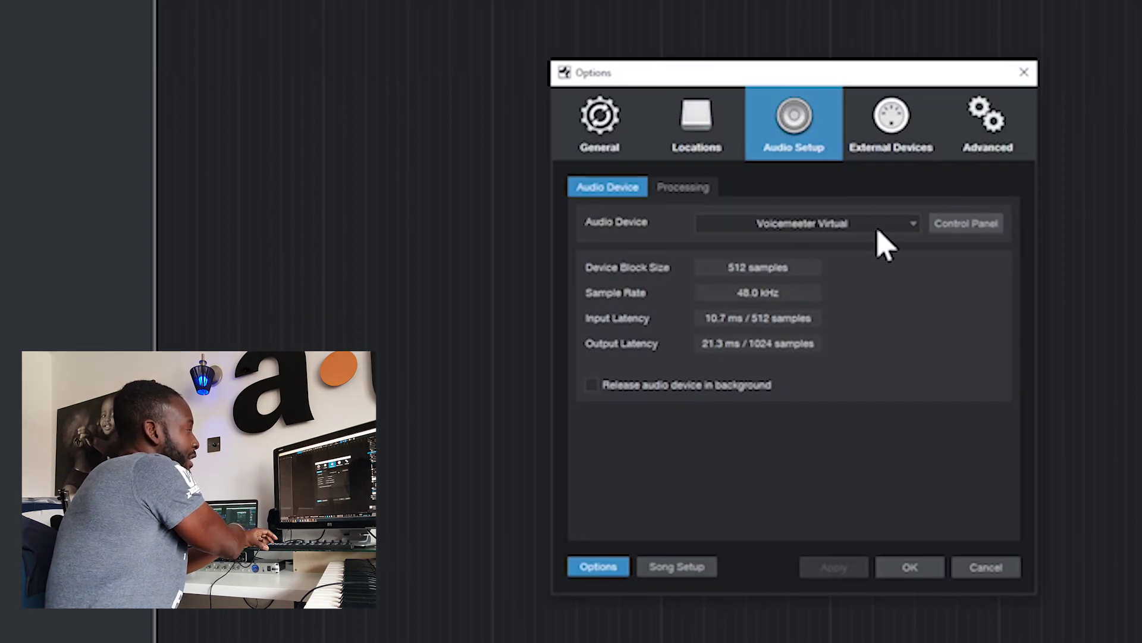
click(893, 139)
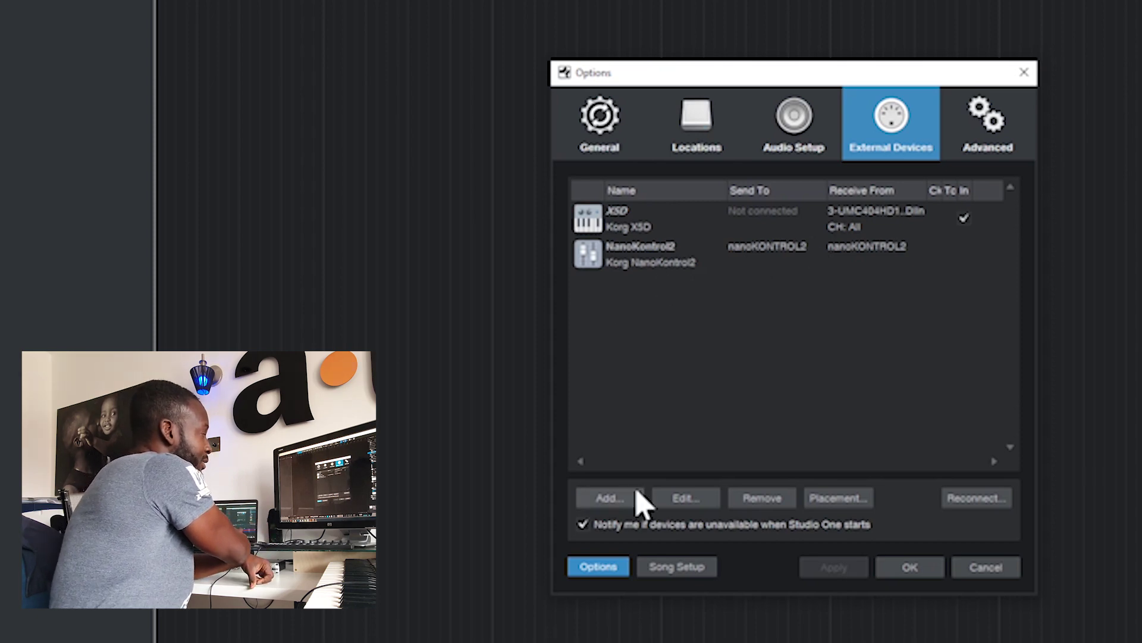
Add a new external device of model KORG nanoKONTROL 2.
click(611, 500)
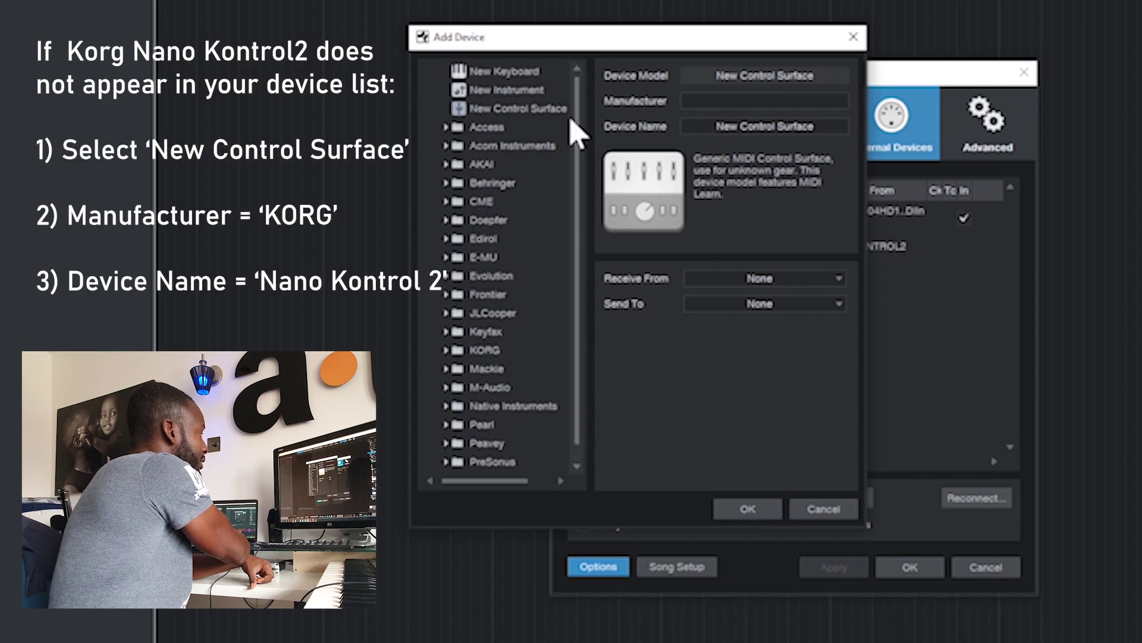
scroll(453, 351, down, 1)
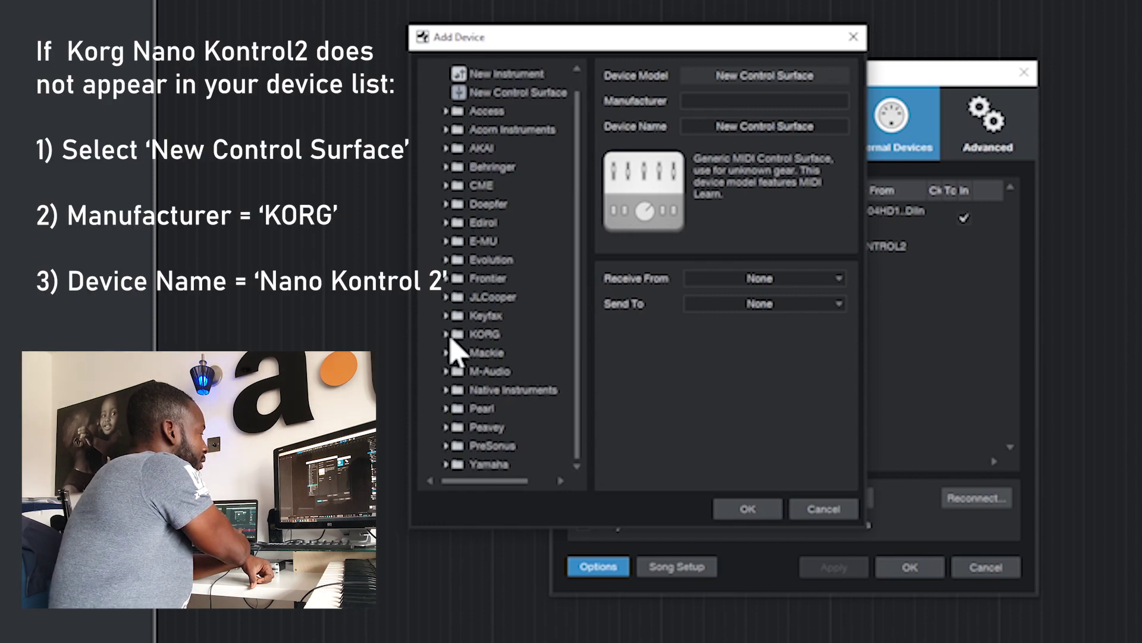
click(450, 337)
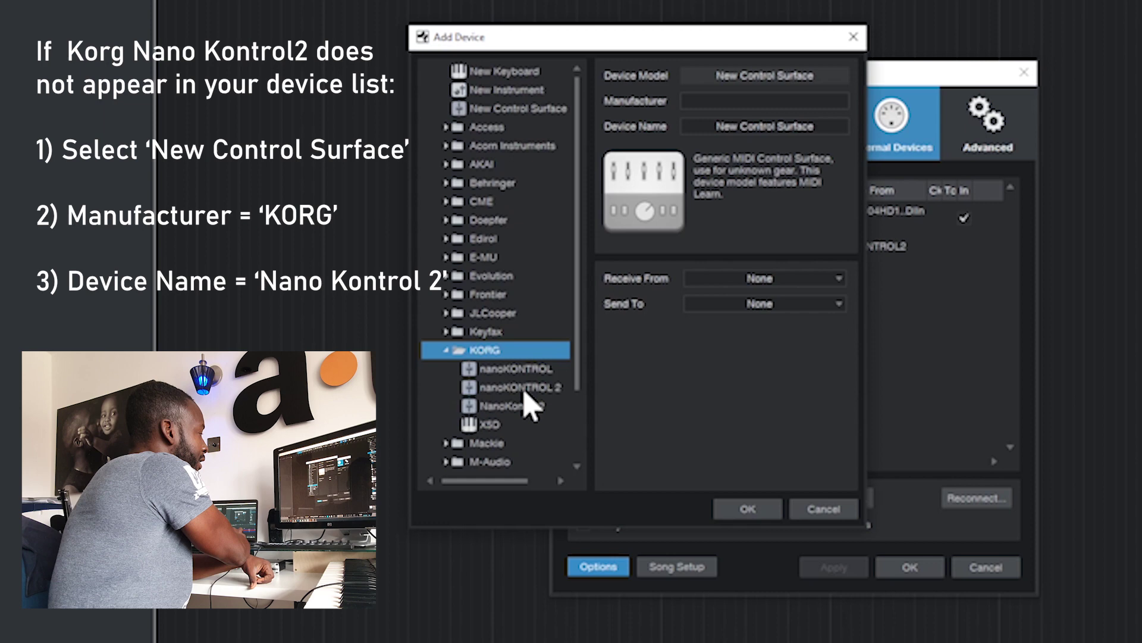
click(524, 390)
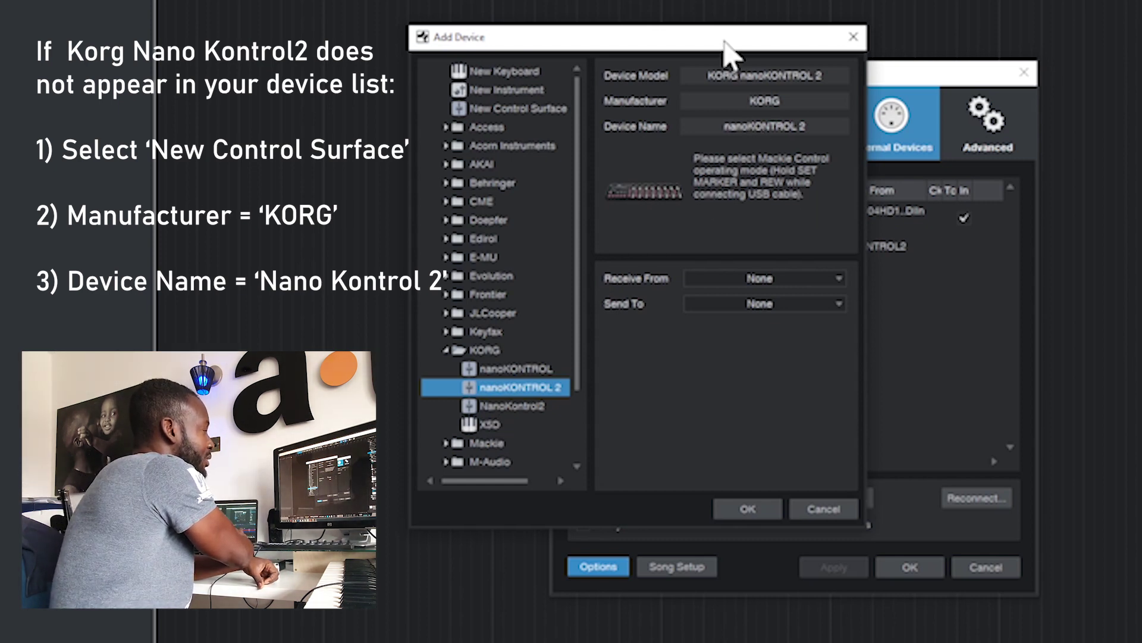
Set Receive From and Send To to nanoKONTROL2, then confirm the device and close Options.
click(747, 280)
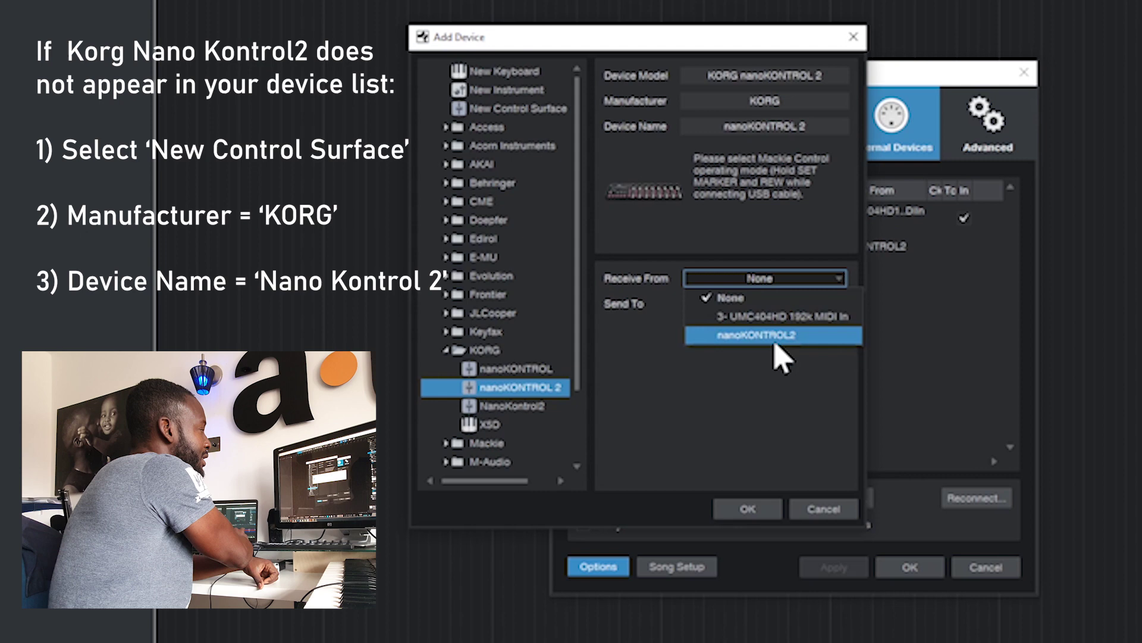
click(773, 336)
click(939, 311)
click(750, 304)
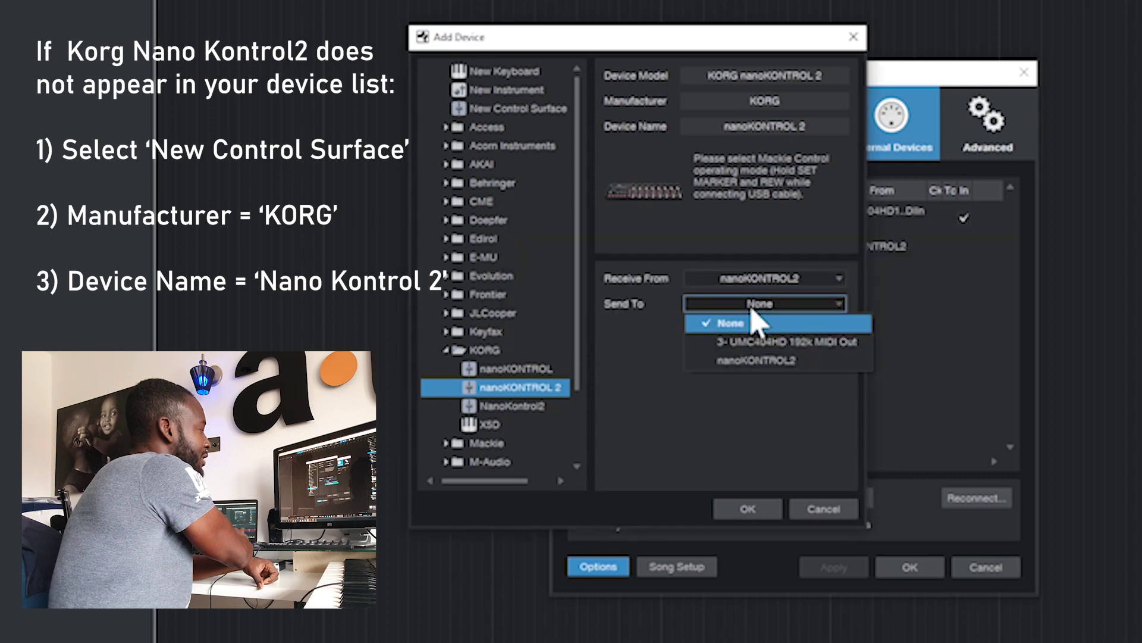
click(756, 360)
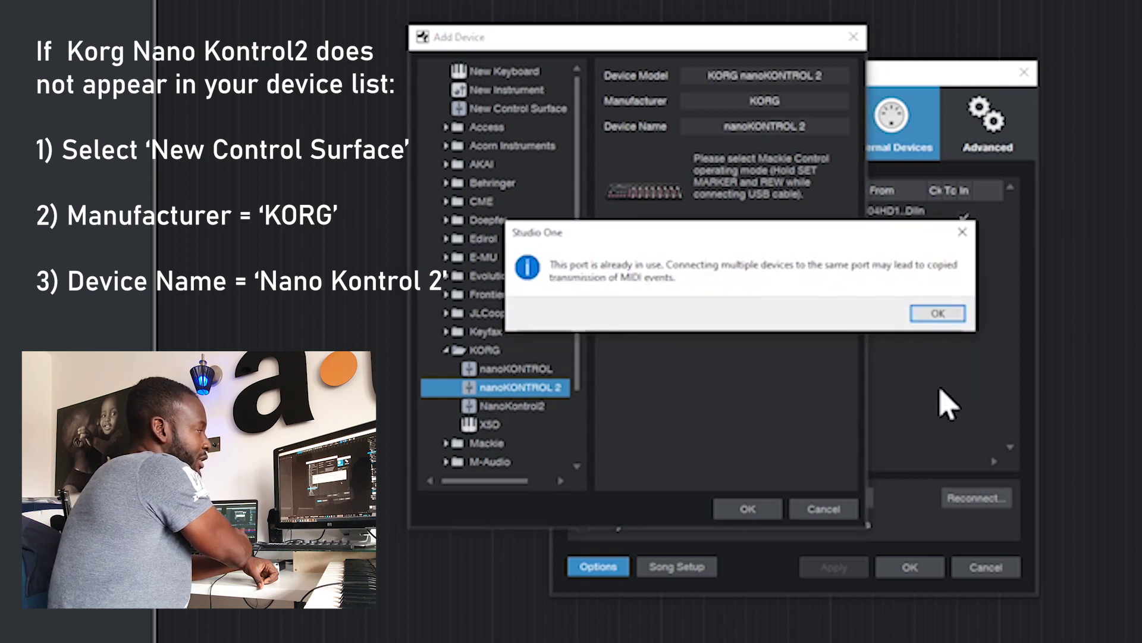
click(935, 317)
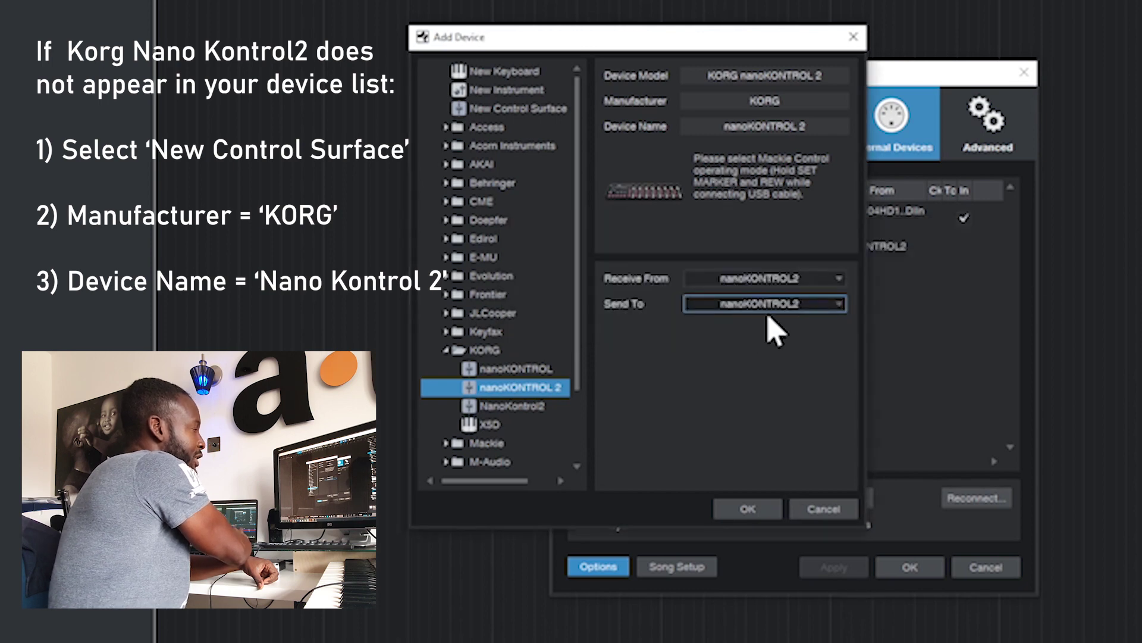
click(748, 508)
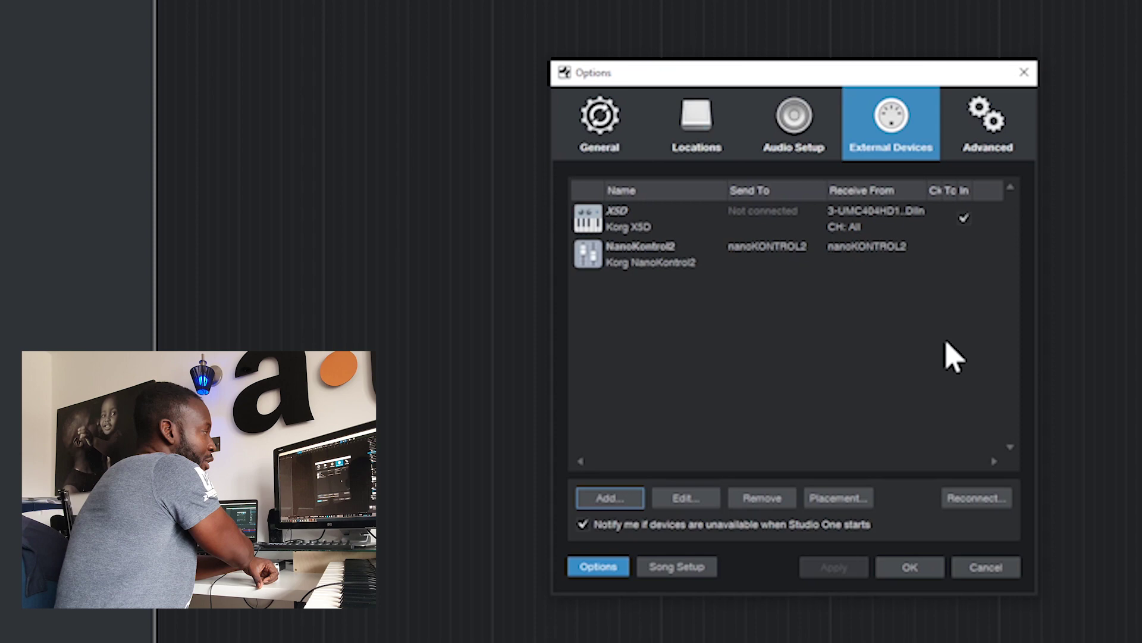
click(911, 582)
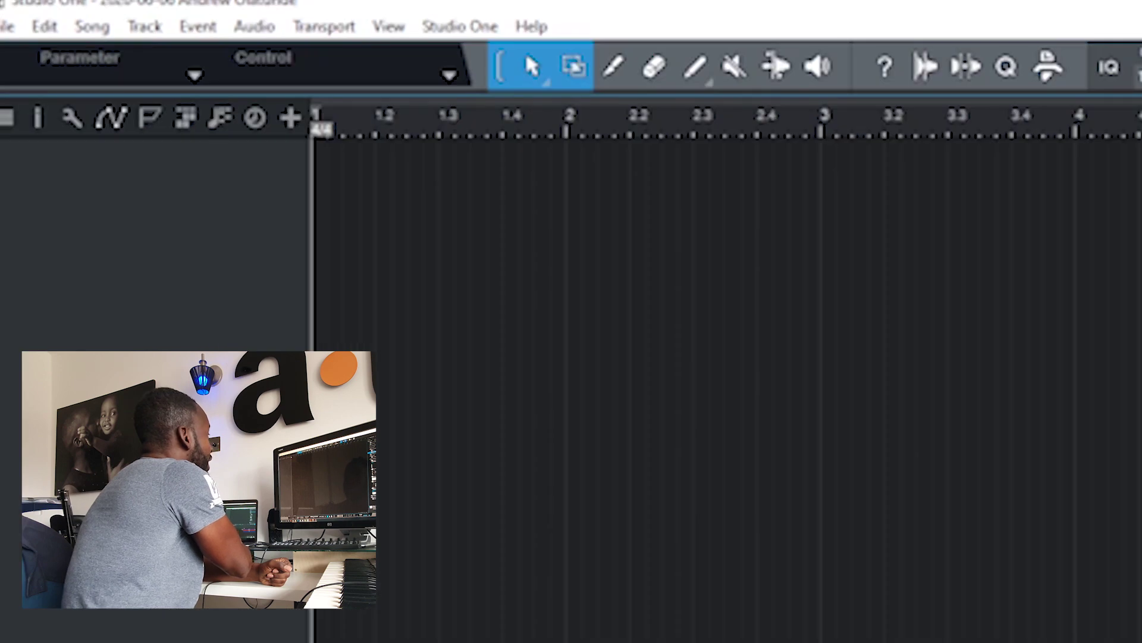
Select NanoKontrol2 from the toolbar's external control device list.
click(449, 74)
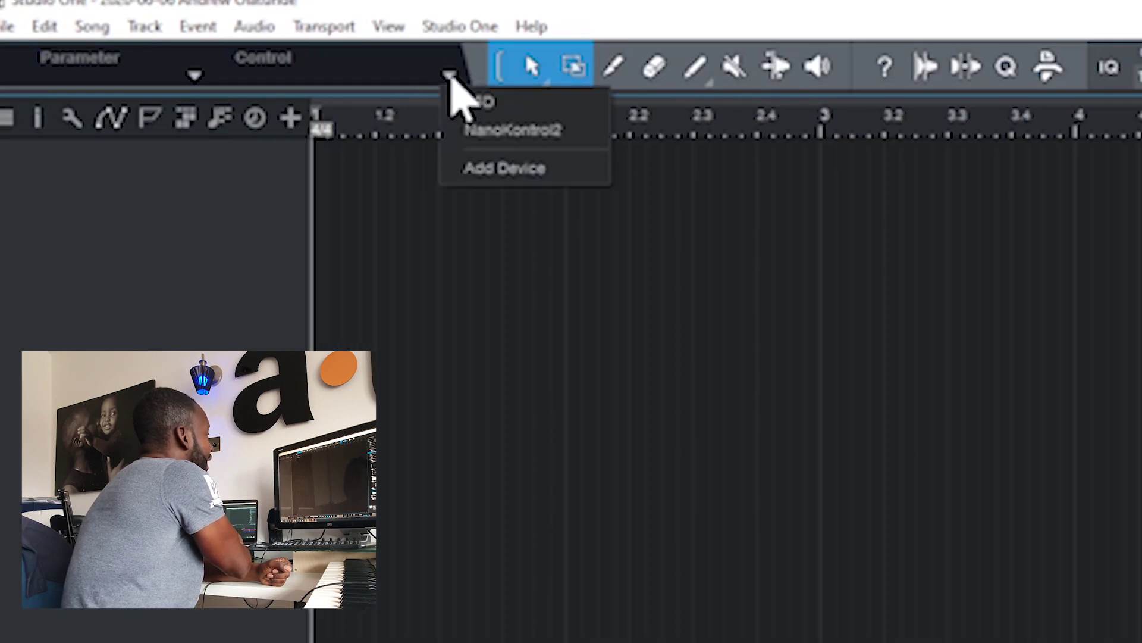
click(505, 133)
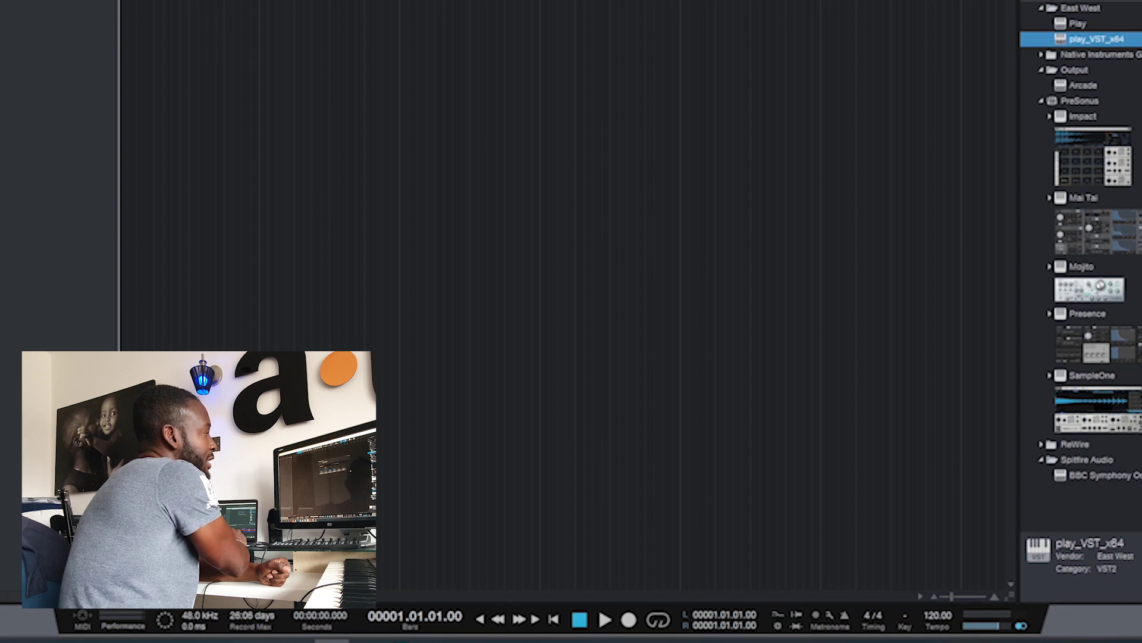
Enlarge the External Devices window so the whole NanoKontrol2 control map is visible.
drag(845, 174, 1021, 601)
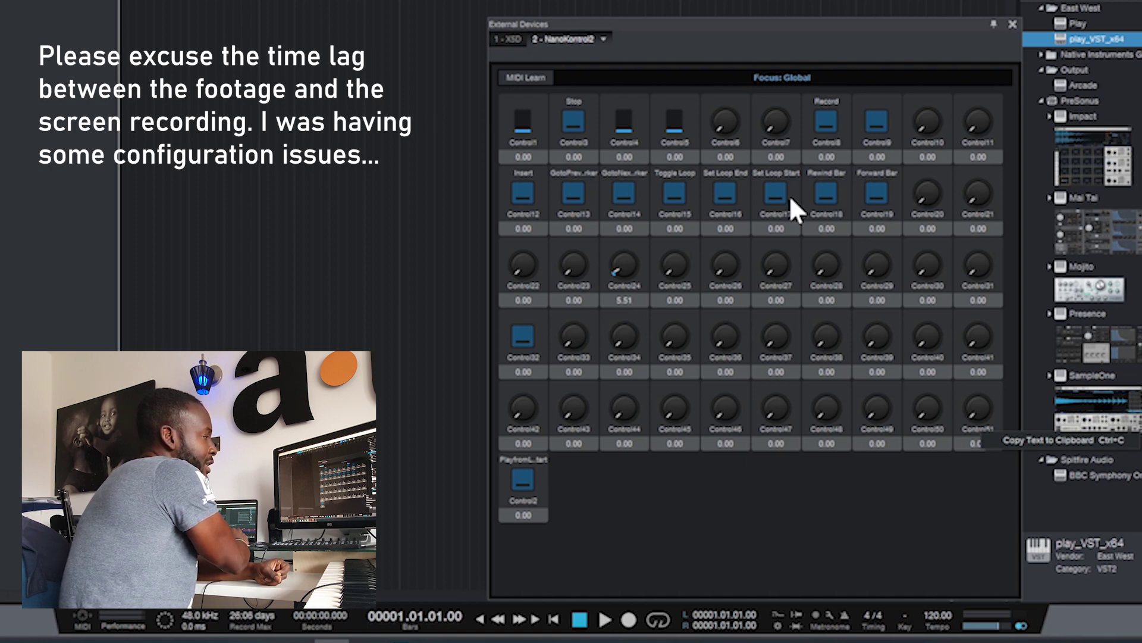
Turn on MIDI Learn and delete surplus bottom-row controls such as Control51 and Control49.
click(525, 77)
right_click(976, 443)
click(993, 523)
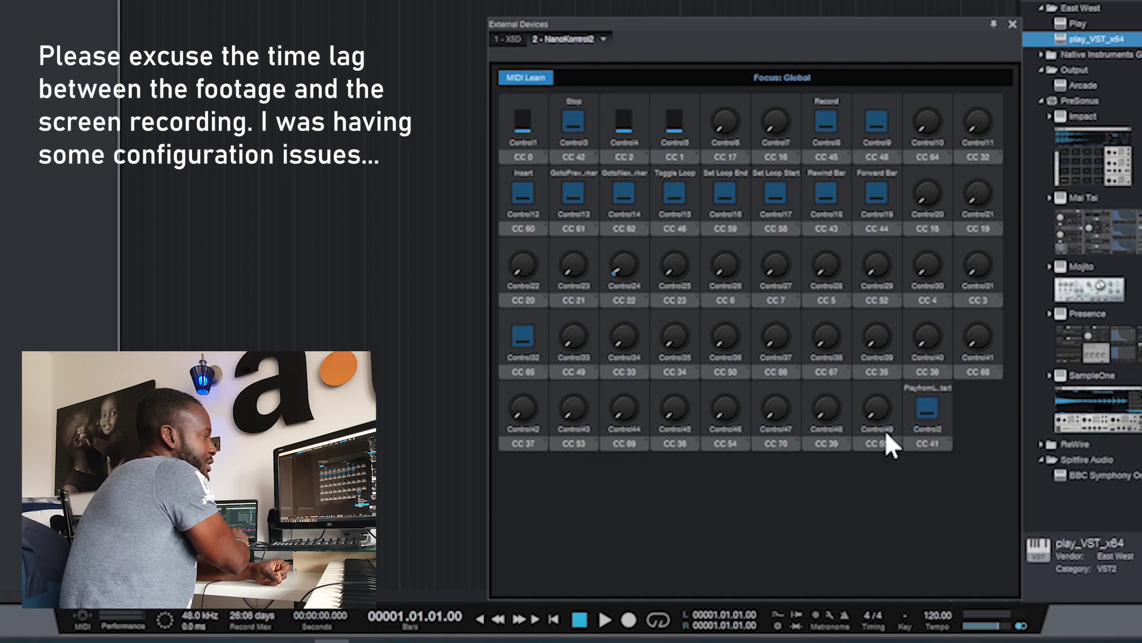
key(Delete)
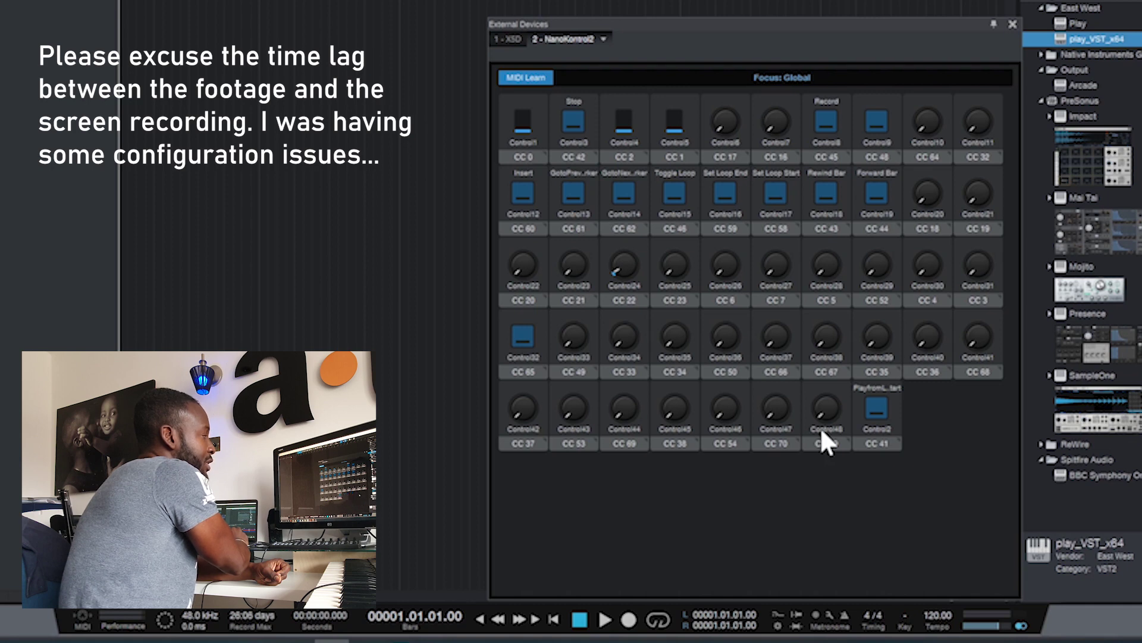
key(ctrl+z)
key(ctrl+z)
key(ctrl+z)
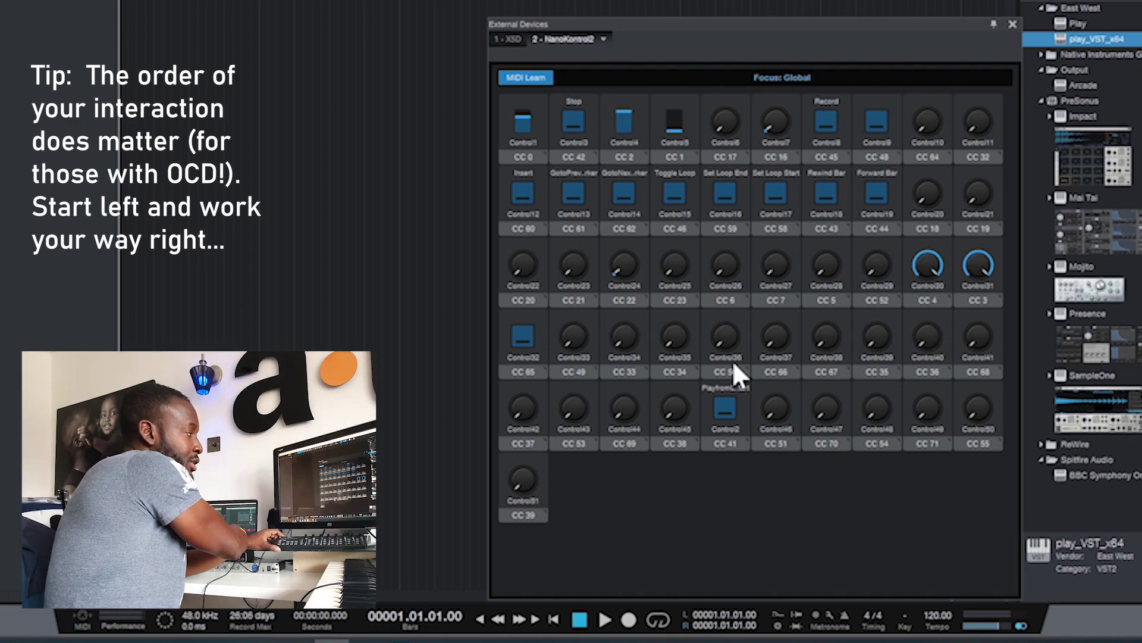
right_click(666, 447)
click(651, 493)
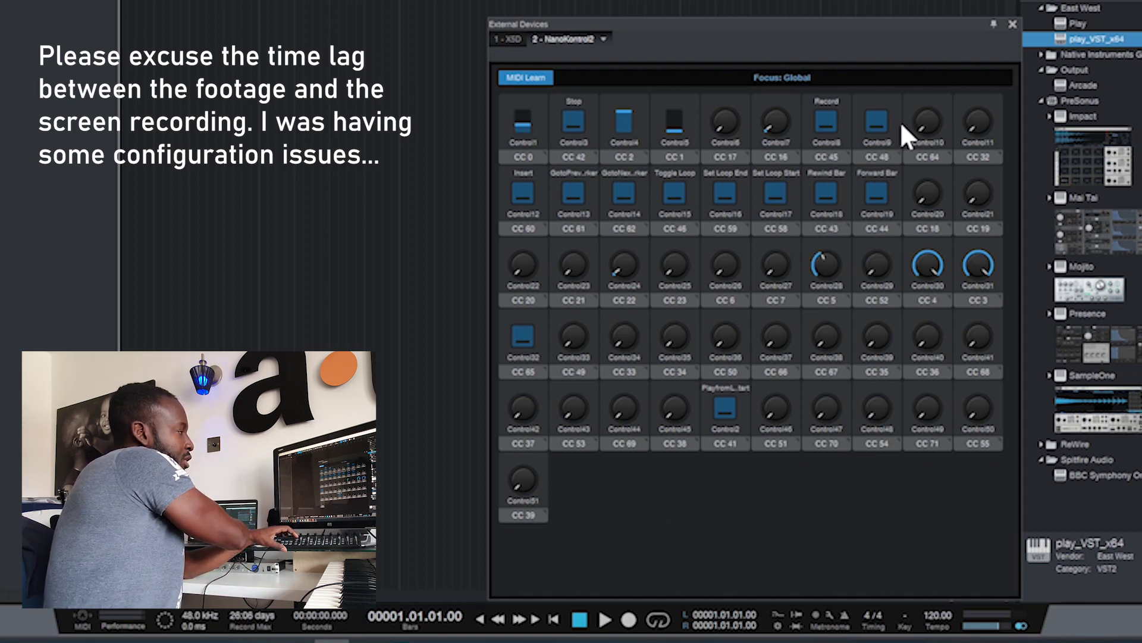
Make Control28 a fader, then move on to changing Control27's control type.
right_click(831, 287)
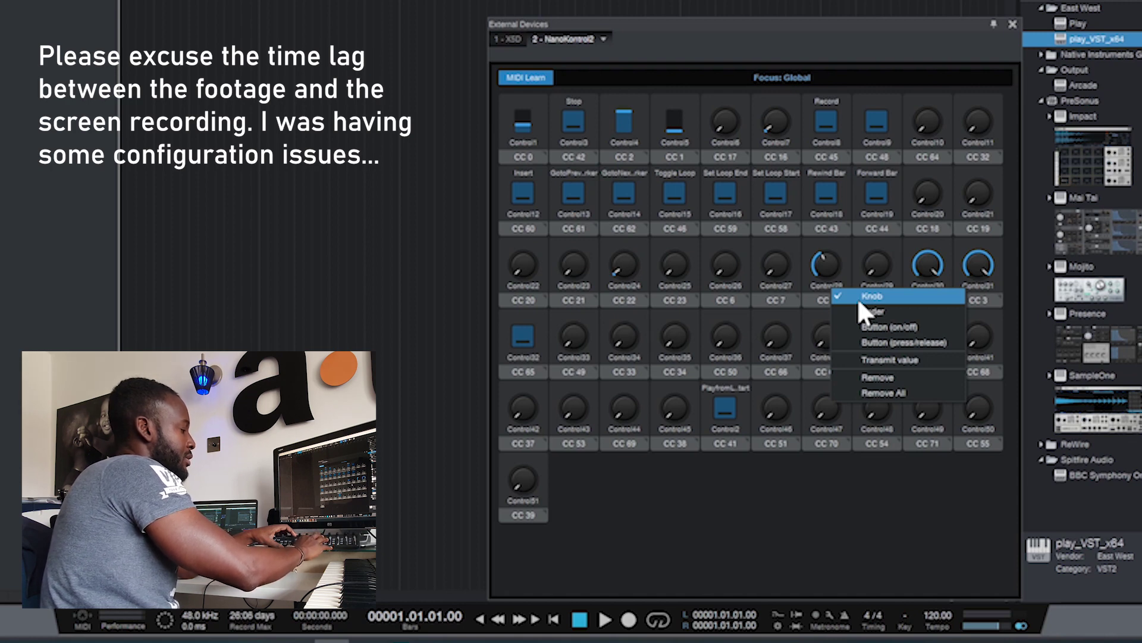
click(859, 311)
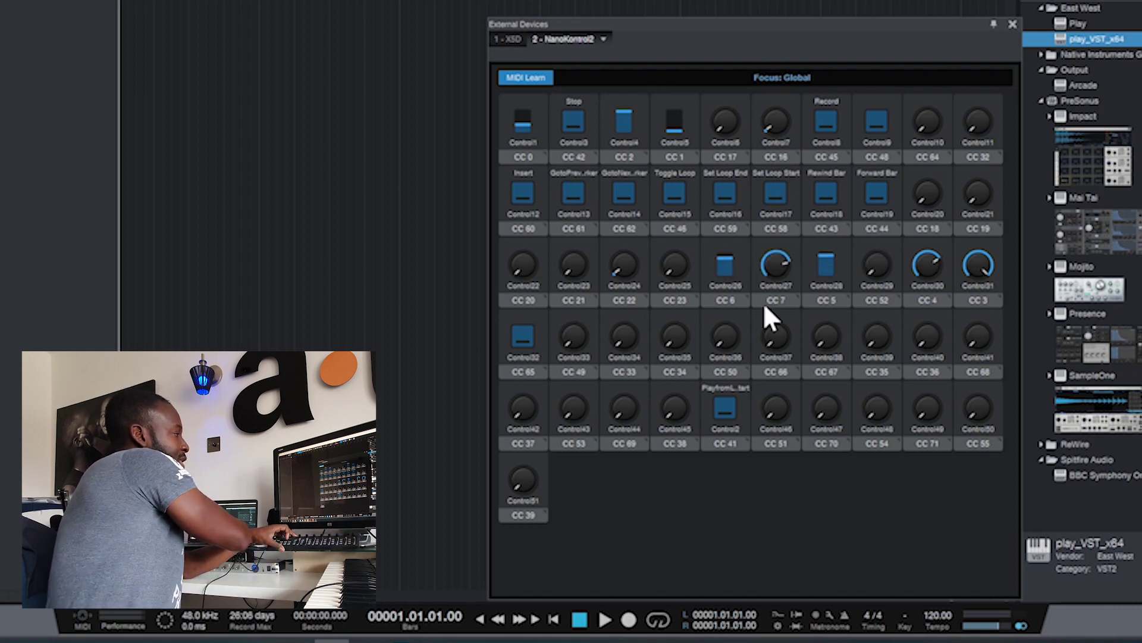
right_click(781, 279)
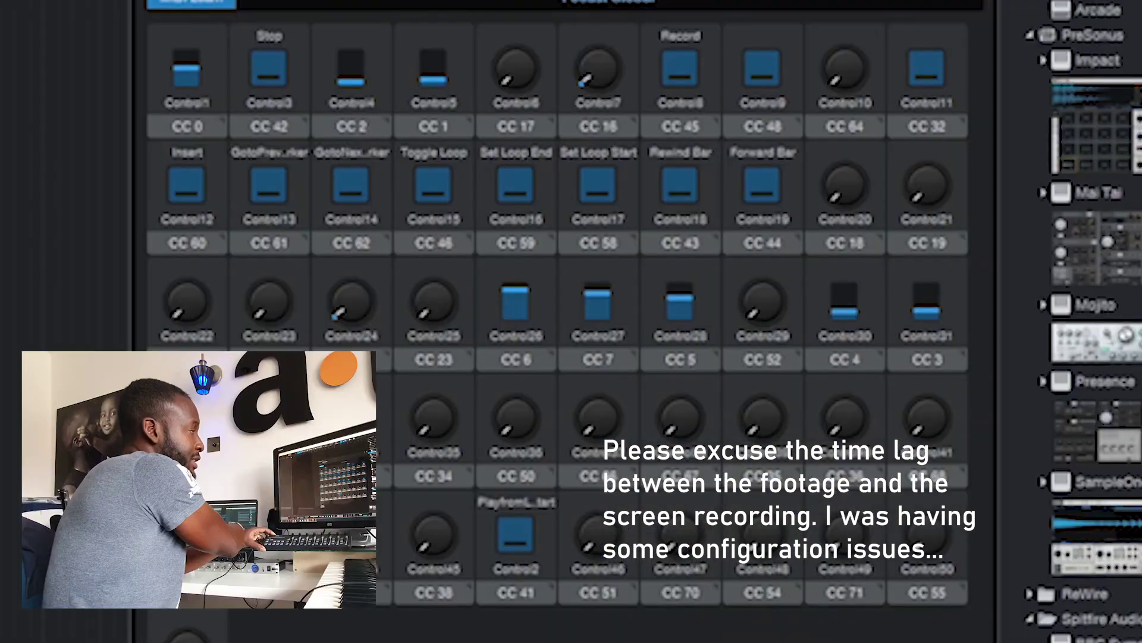
Assign the Transport > Click command to Control11 through Assign Command.
right_click(922, 81)
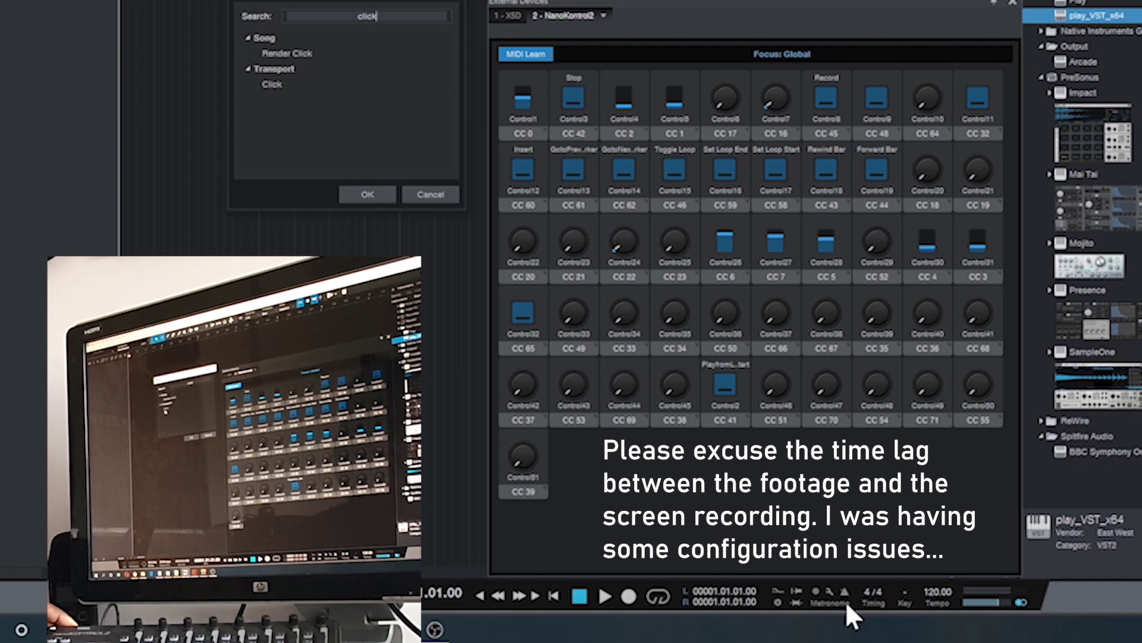
click(279, 84)
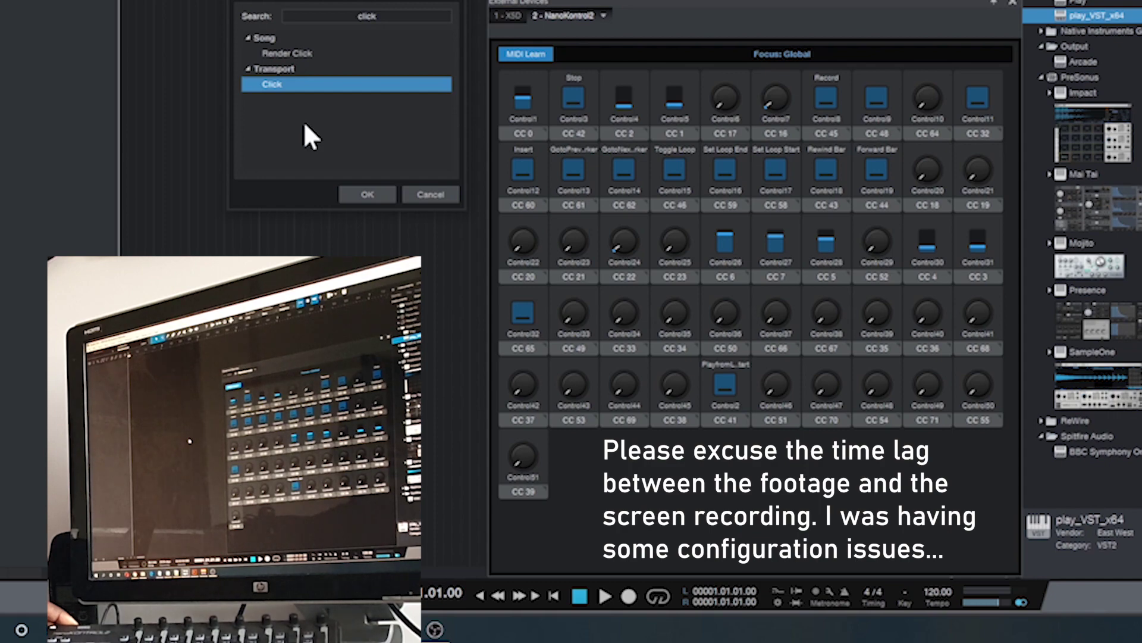
click(357, 197)
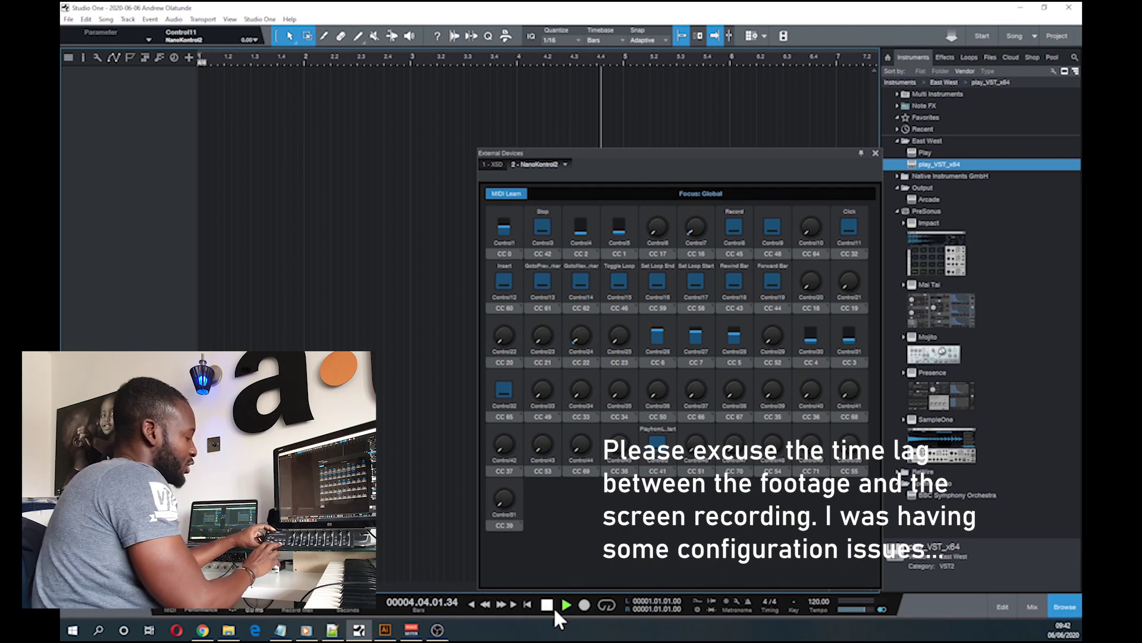
Stop the running song with the transport bar's Stop button.
click(548, 605)
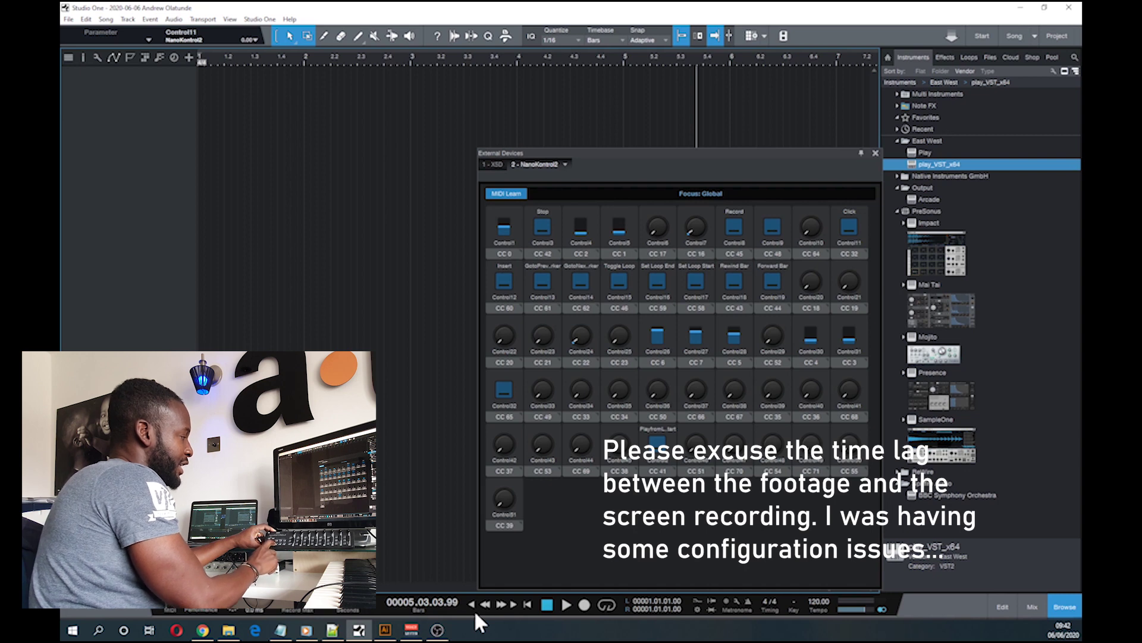